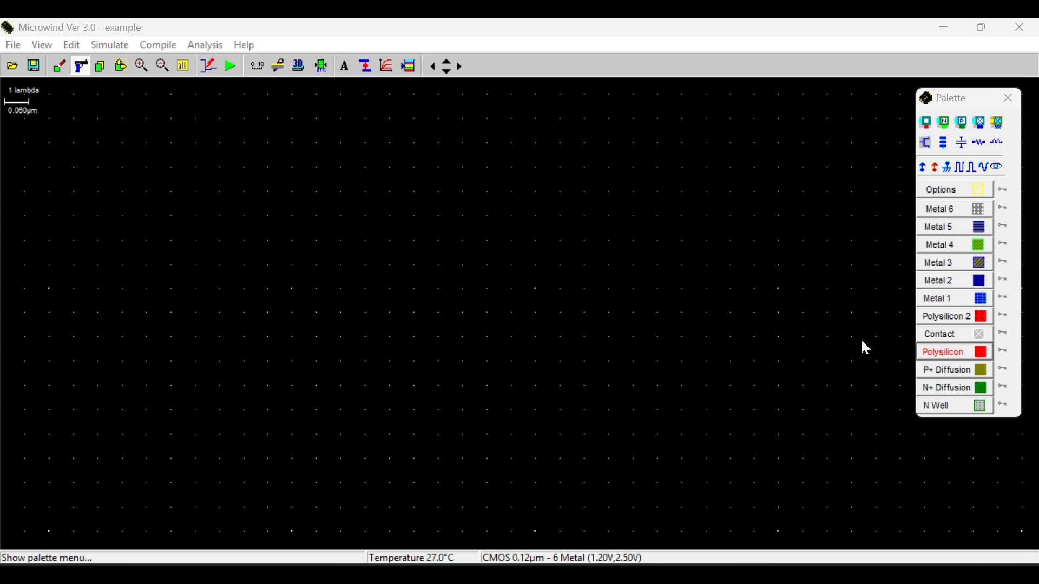
Draw a horizontal P+ diffusion box about 14 by 4 lambda in the empty layout.
click(974, 370)
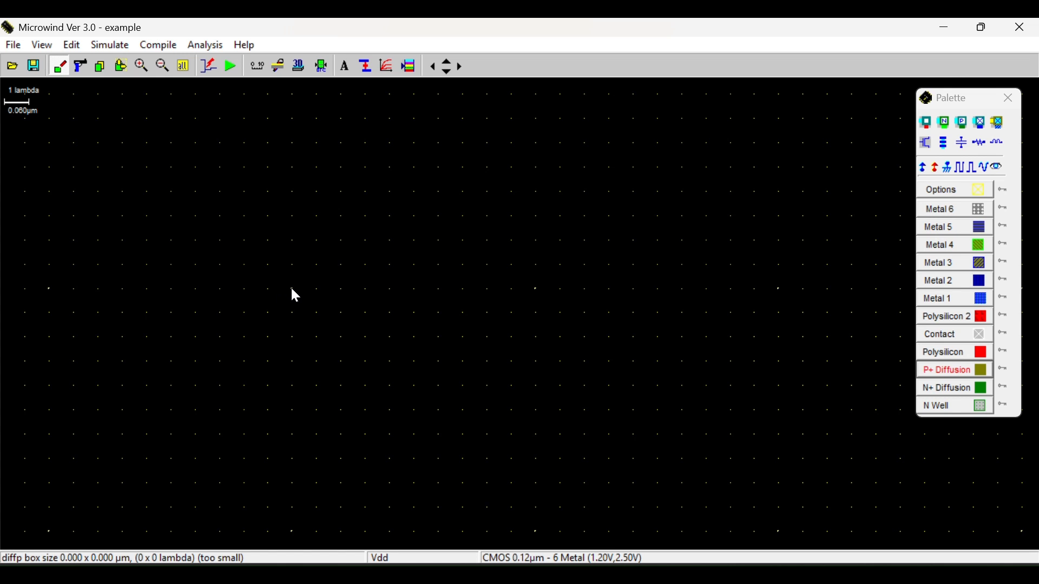
drag(291, 290, 634, 388)
right_click(634, 389)
click(826, 289)
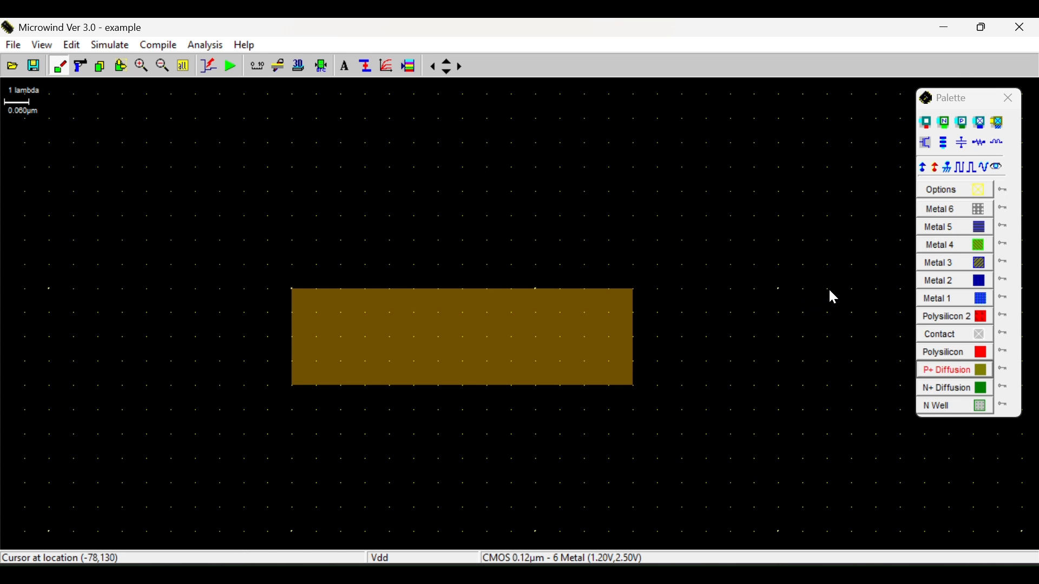
Place a P+ diffusion/metal contact at each end of the P+ diffusion box.
click(964, 124)
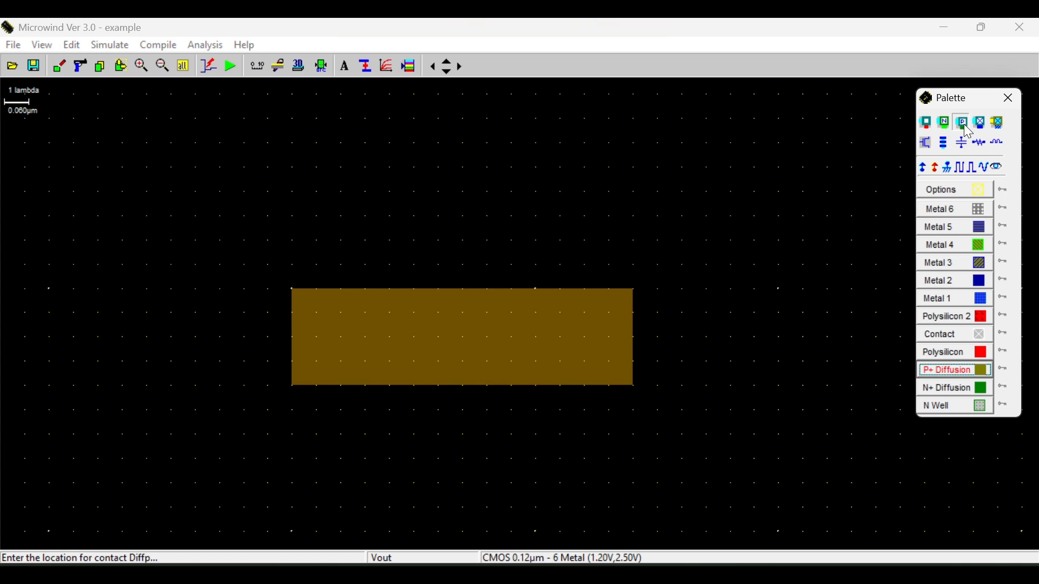
click(340, 338)
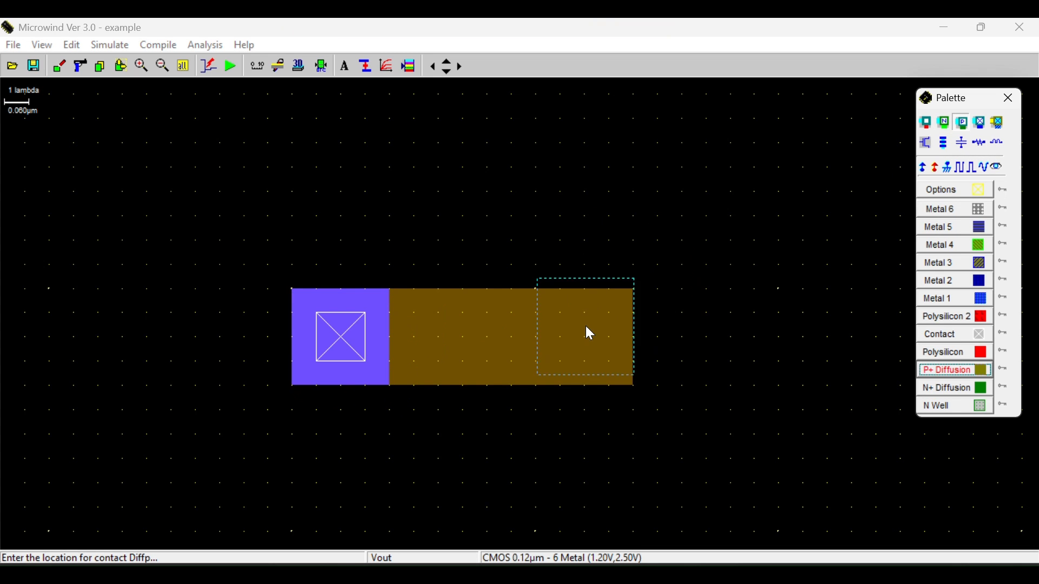
click(582, 337)
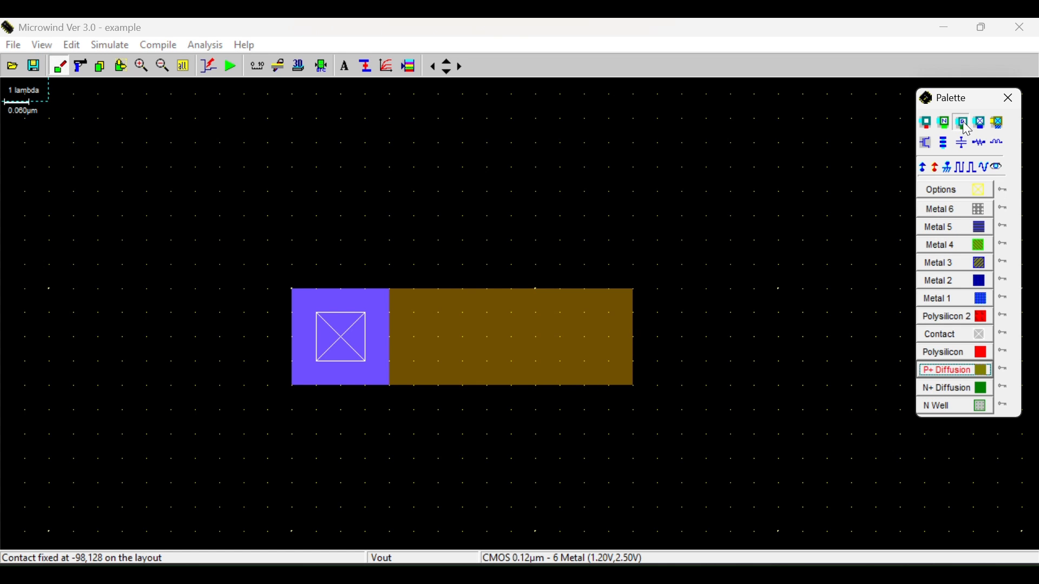
click(963, 124)
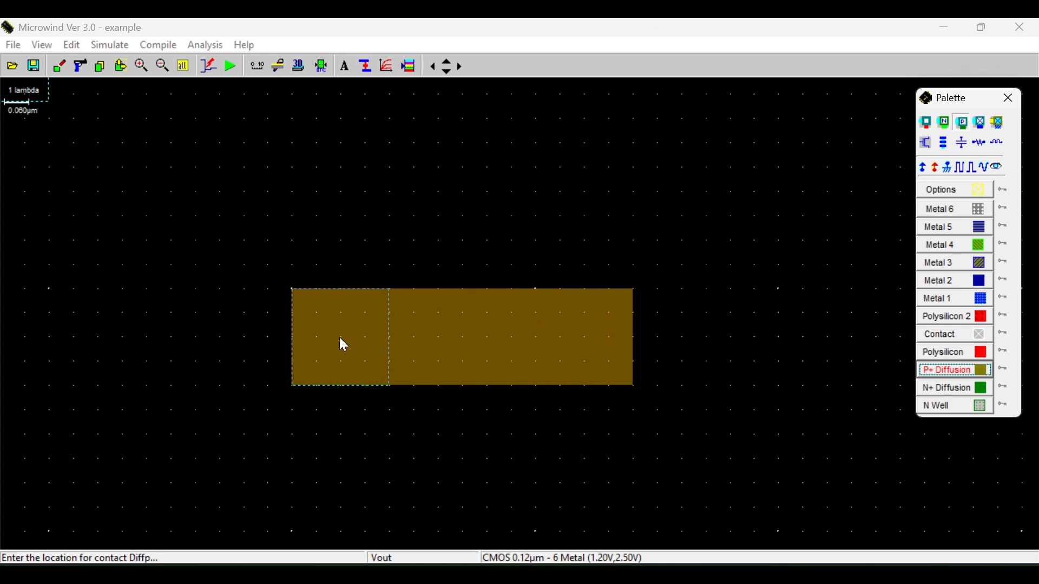
click(339, 338)
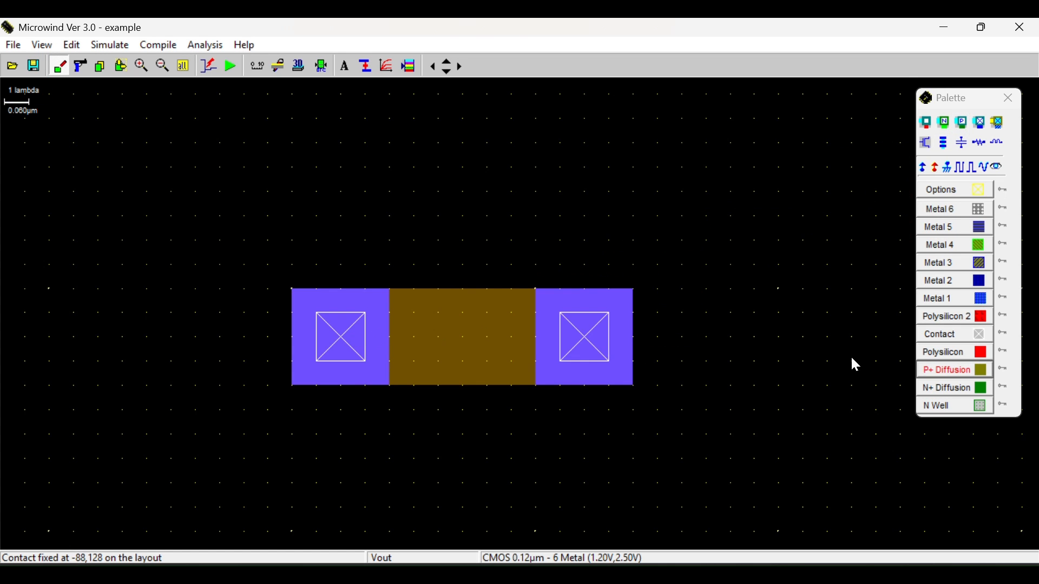
Draw a vertical 2 x 11 lambda polysilicon gate across the middle of the diffusion and cut off its lower end.
click(952, 353)
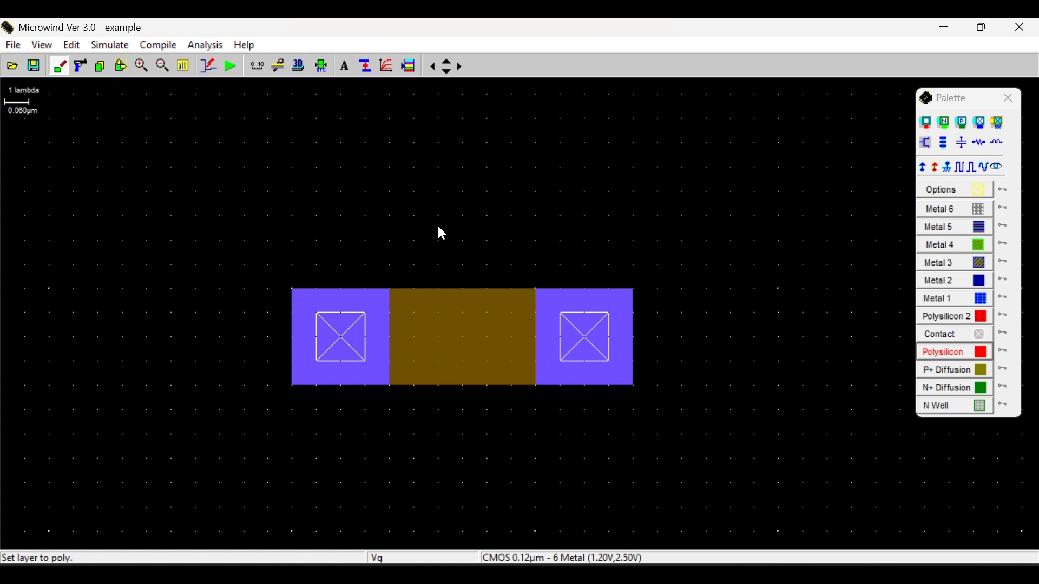
mouse_move(439, 216)
mouse_down()
mouse_move(479, 452)
mouse_move(491, 483)
mouse_move(504, 486)
mouse_move(490, 488)
mouse_up()
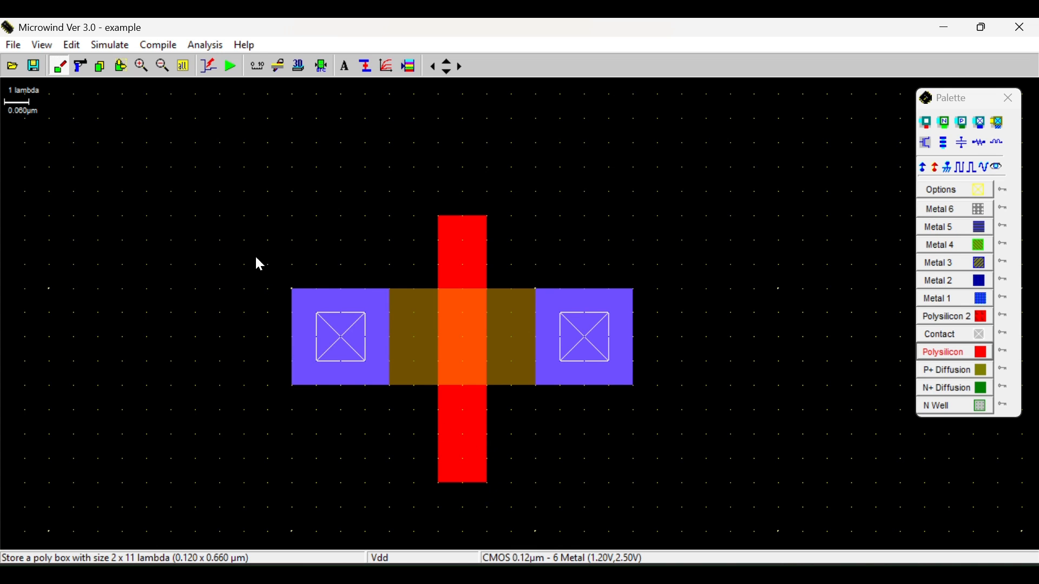
click(79, 66)
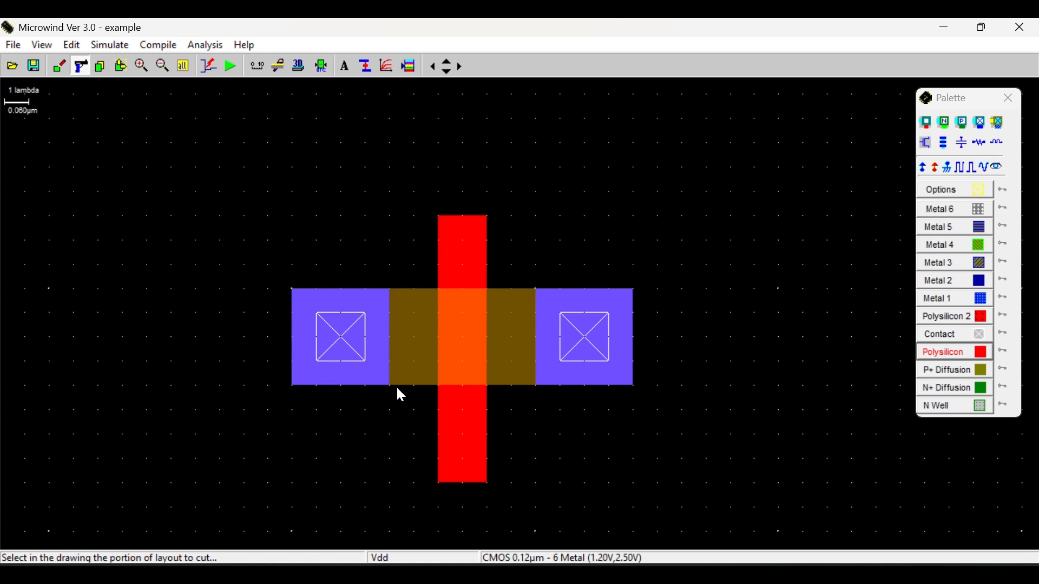
drag(414, 433, 517, 498)
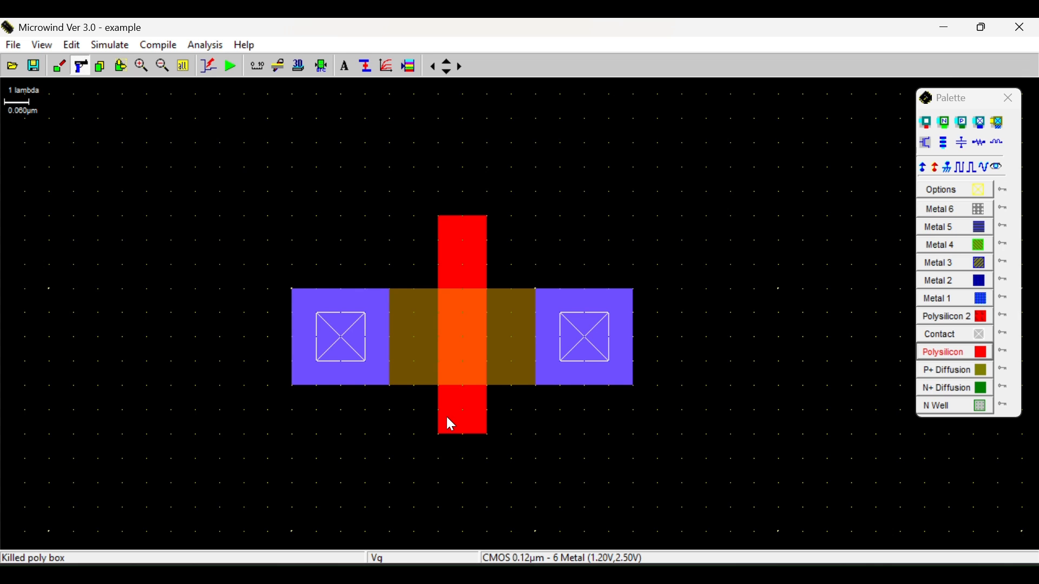
Run the design rule check and stretch the lower end of the polysilicon gate to make it 2 x 10 lambda.
click(322, 67)
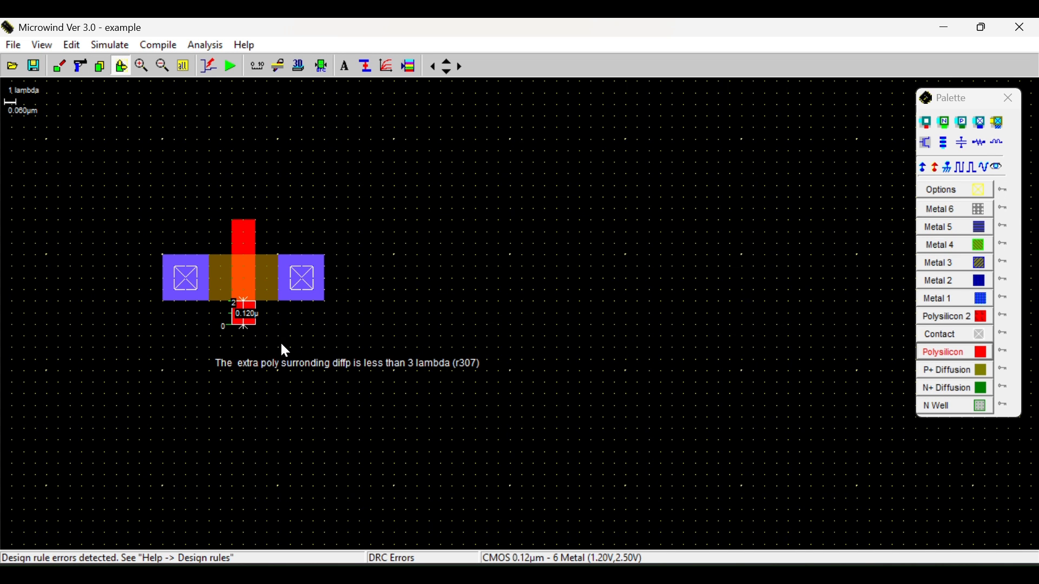
click(243, 324)
drag(243, 327, 244, 345)
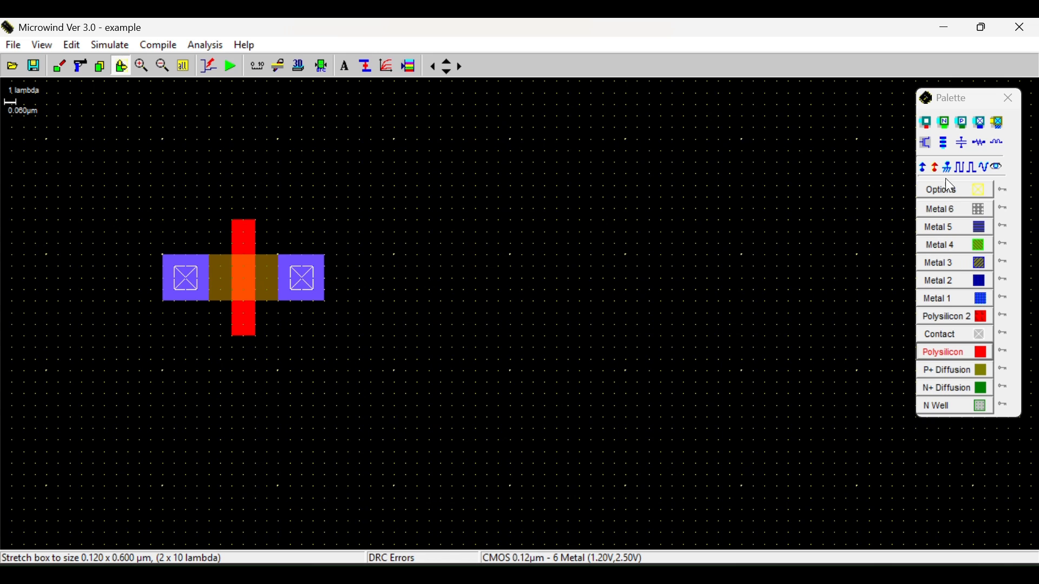
Assign a clock signal labelled Vdd with its default timing to the left diffusion contact.
click(960, 167)
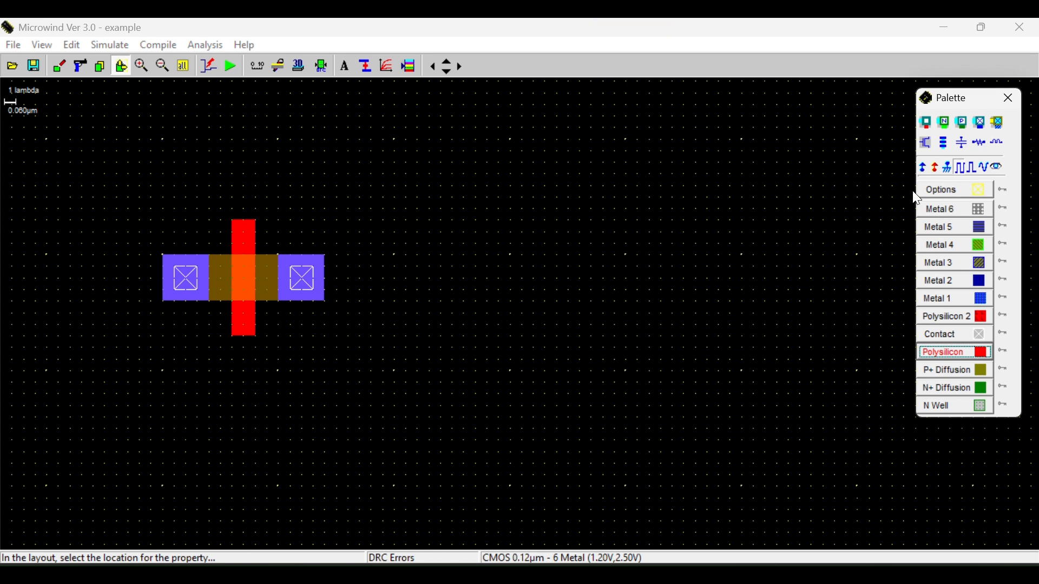
click(302, 278)
key(Escape)
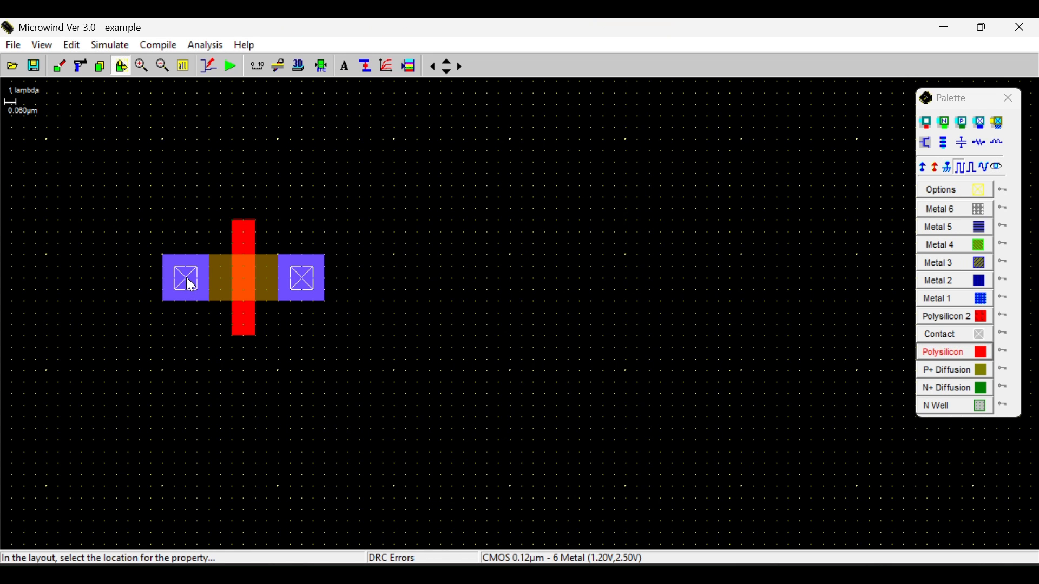
click(186, 277)
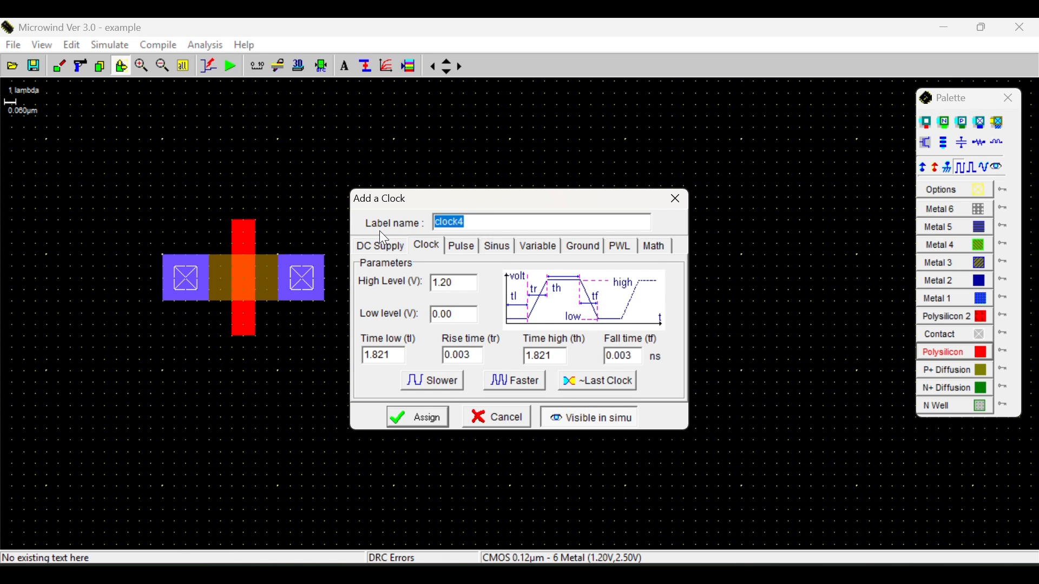
text(Vdd)
click(435, 418)
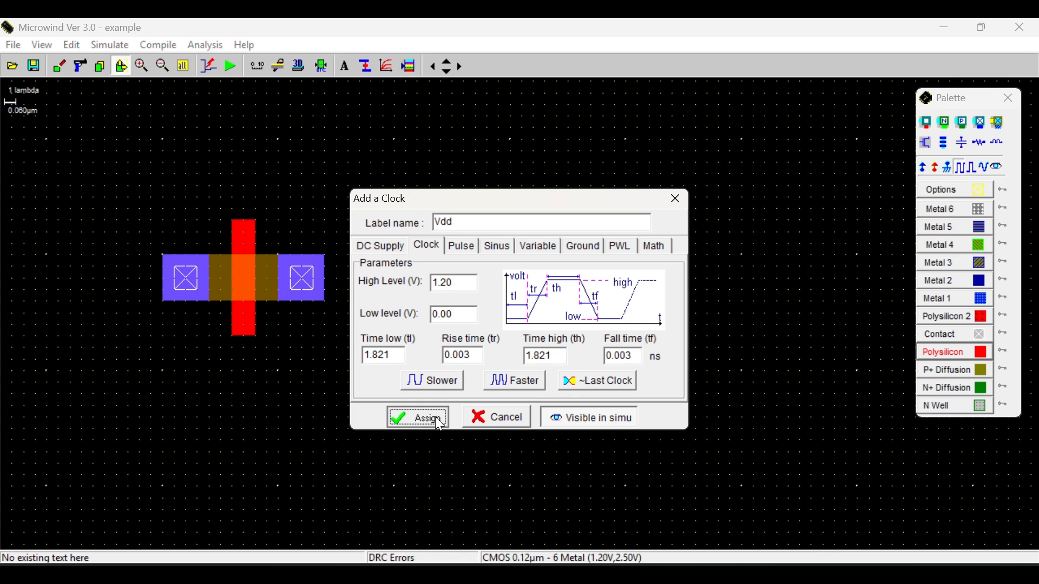
Assign a clock signal labelled Vg with its default timing to the upper part of the polysilicon gate.
click(961, 169)
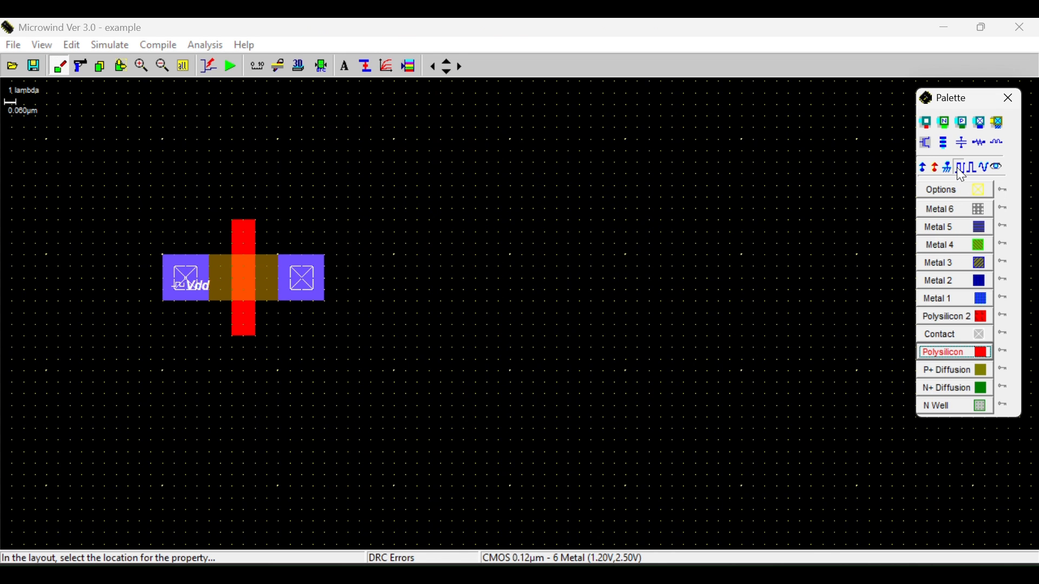
click(247, 237)
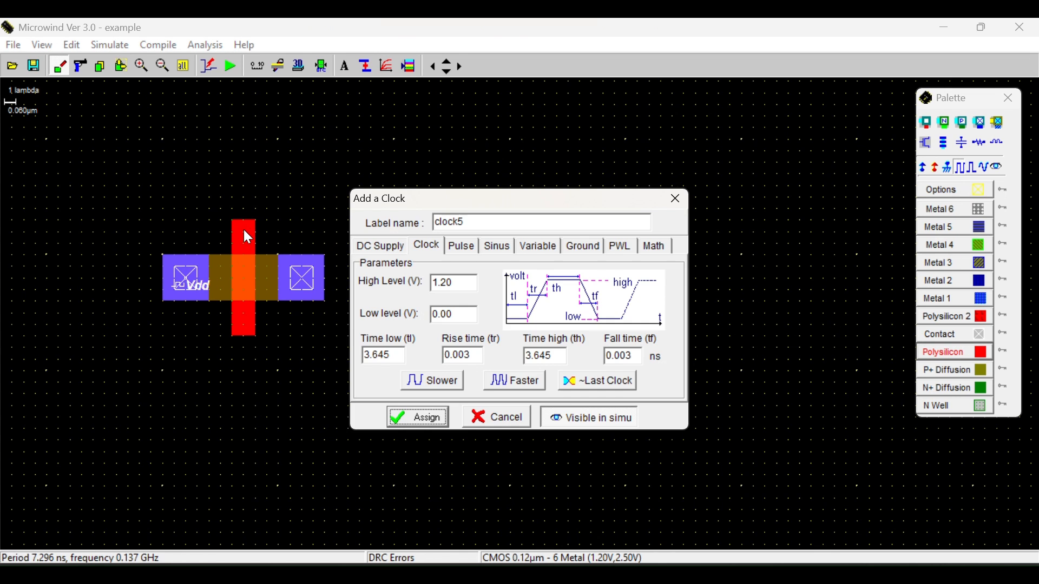
drag(485, 222, 433, 233)
text(Vg)
click(429, 426)
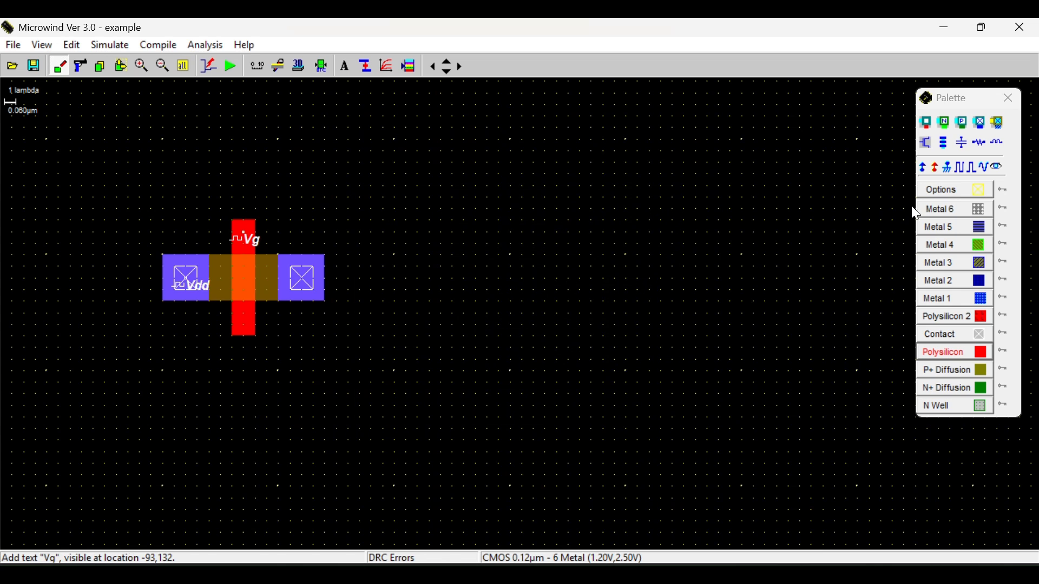
Add a visible simulation node labelled Vout to the right diffusion contact.
click(996, 167)
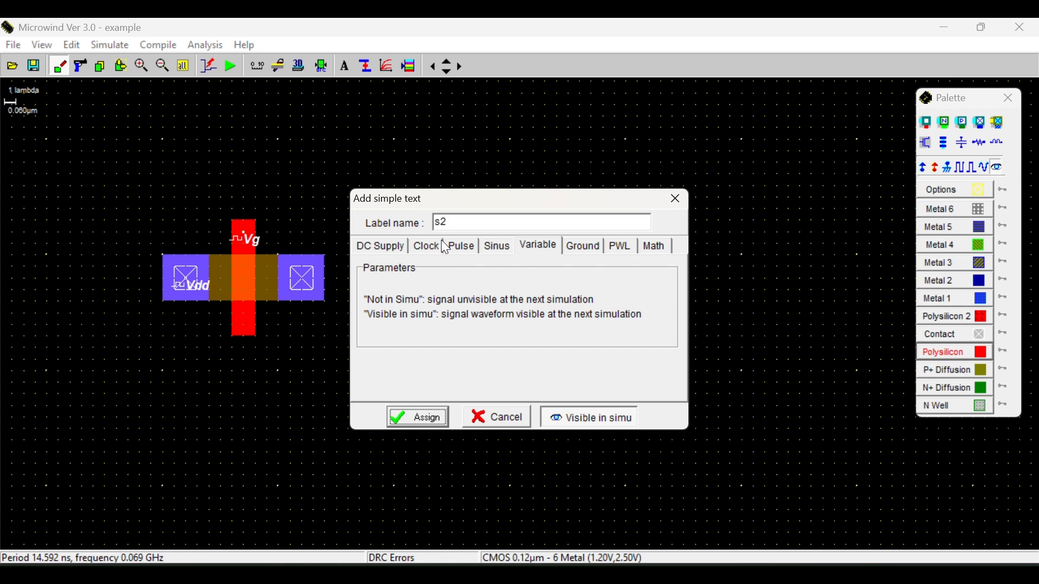
text(Vout)
click(417, 420)
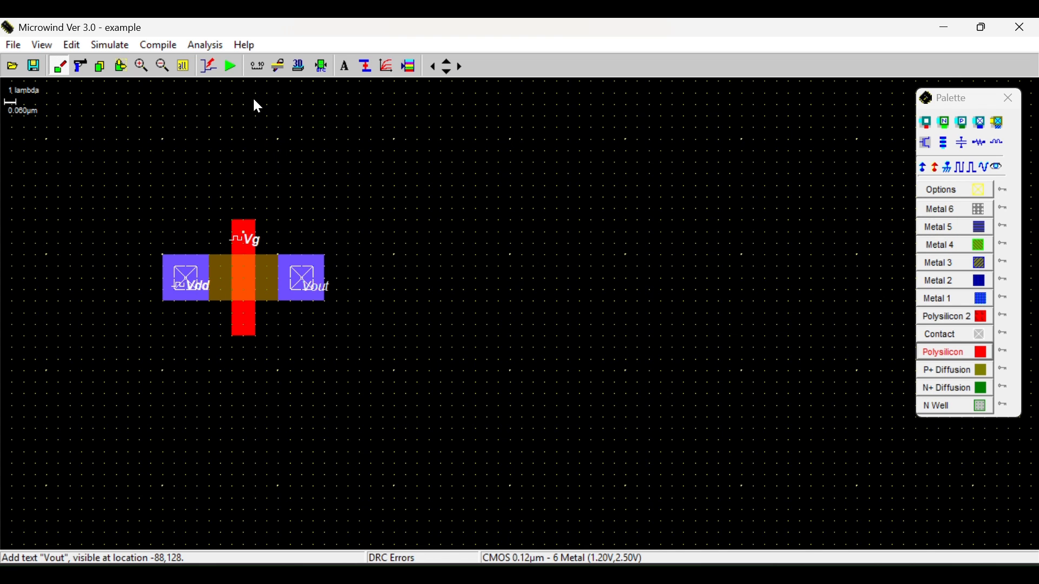
Run the analog simulation, set its time scale to 20 ns and restart it from zero.
click(232, 66)
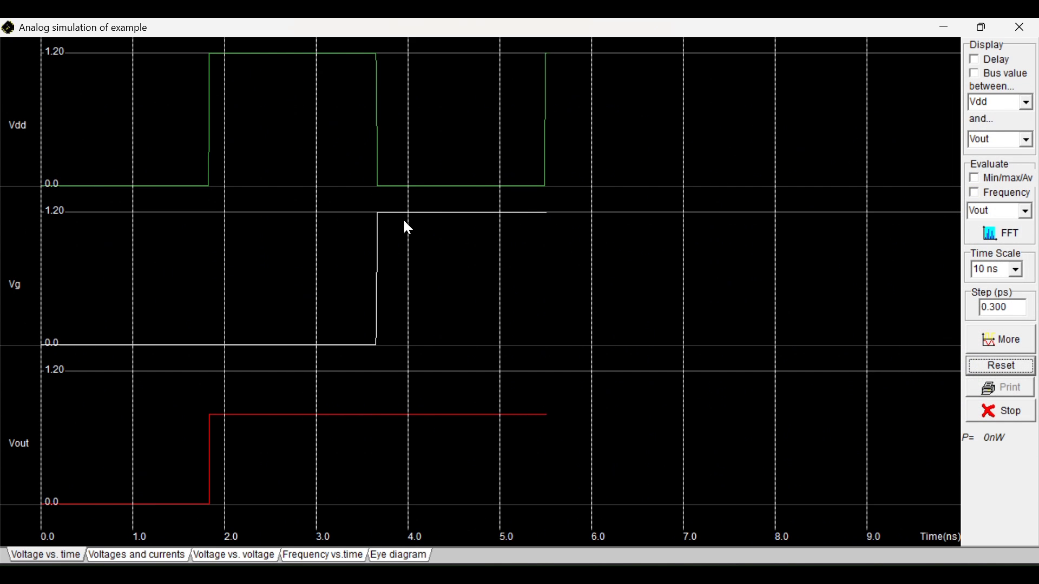
click(1020, 270)
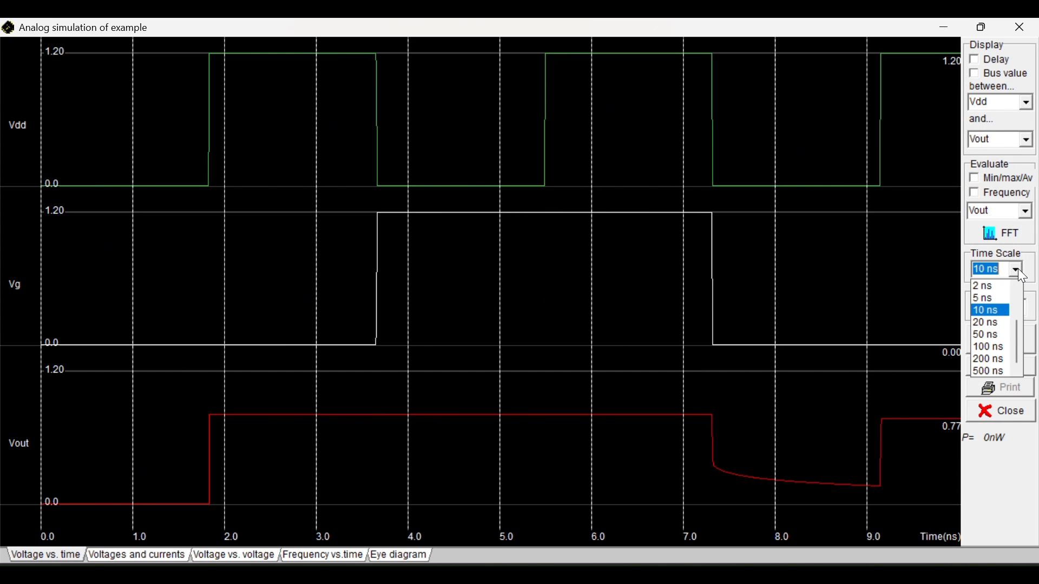
click(1002, 323)
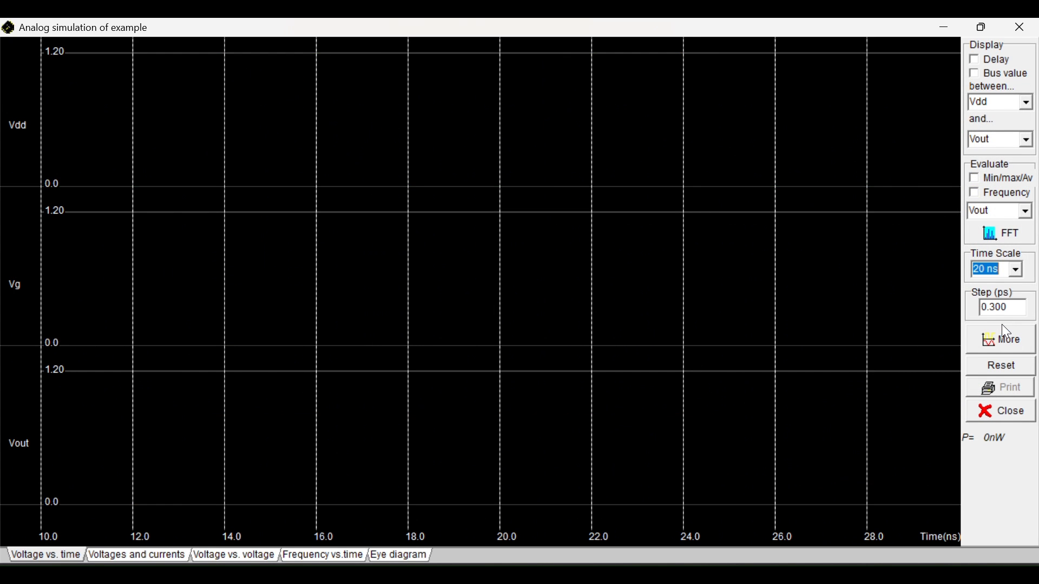
click(999, 367)
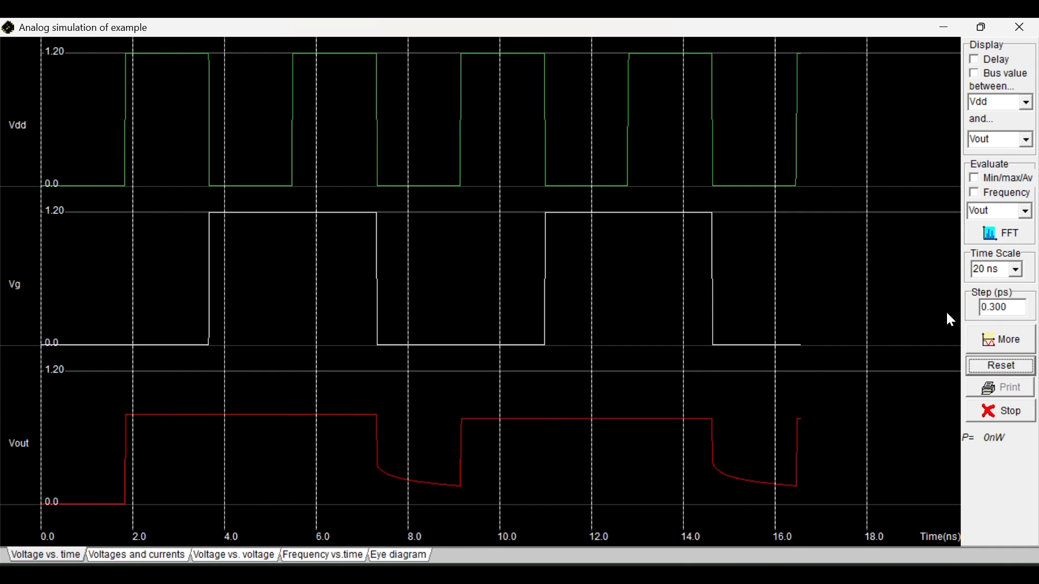